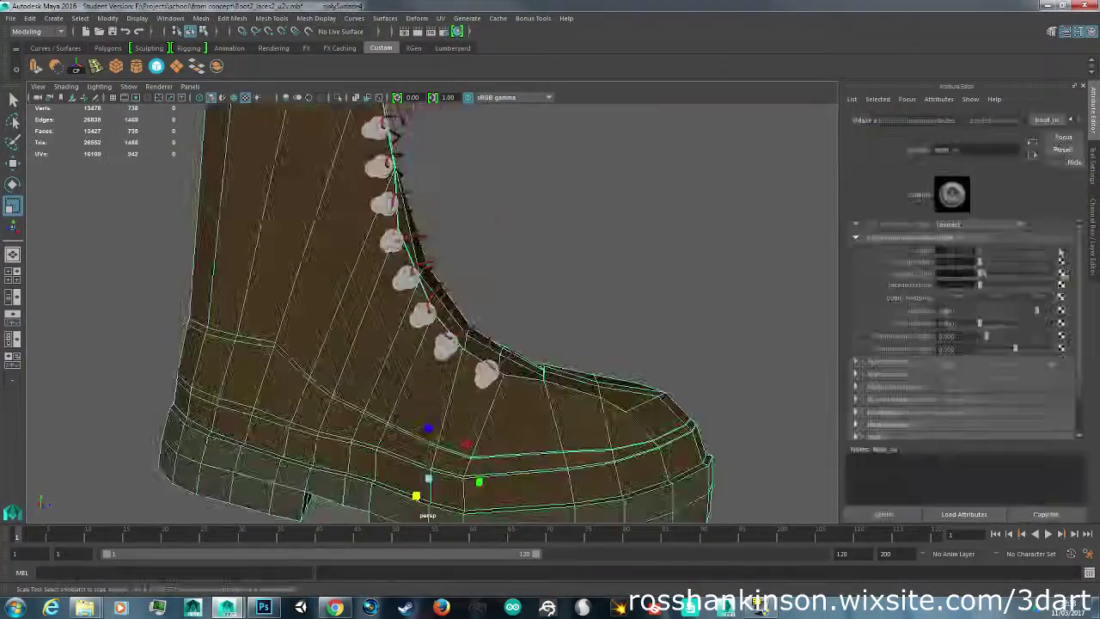
# Return from Photoshop to Maya to view the boot with its painted brown texture
pyautogui.hotkey('alt', 'Tab')
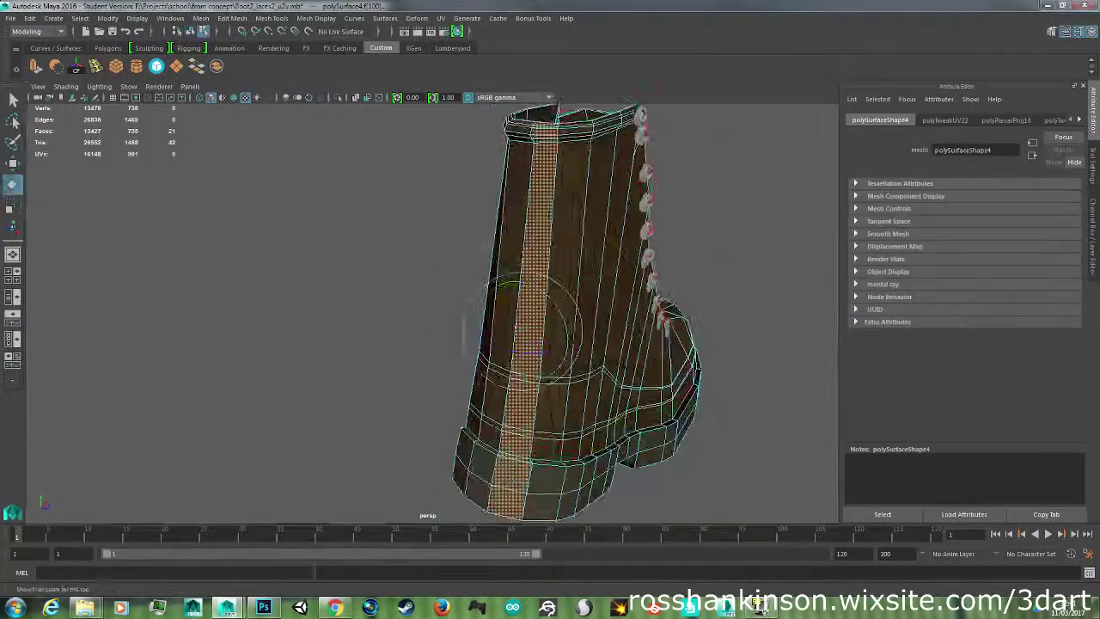